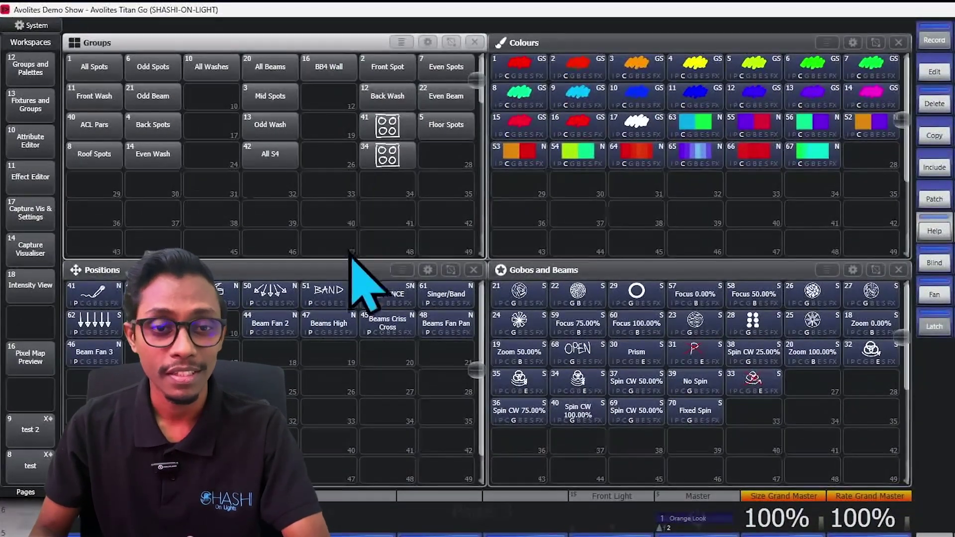
# Close the Colours and MMX Spot fixtures windows, then reopen Colours in the top-right area
pyautogui.click(636, 276)
pyautogui.click(619, 39)
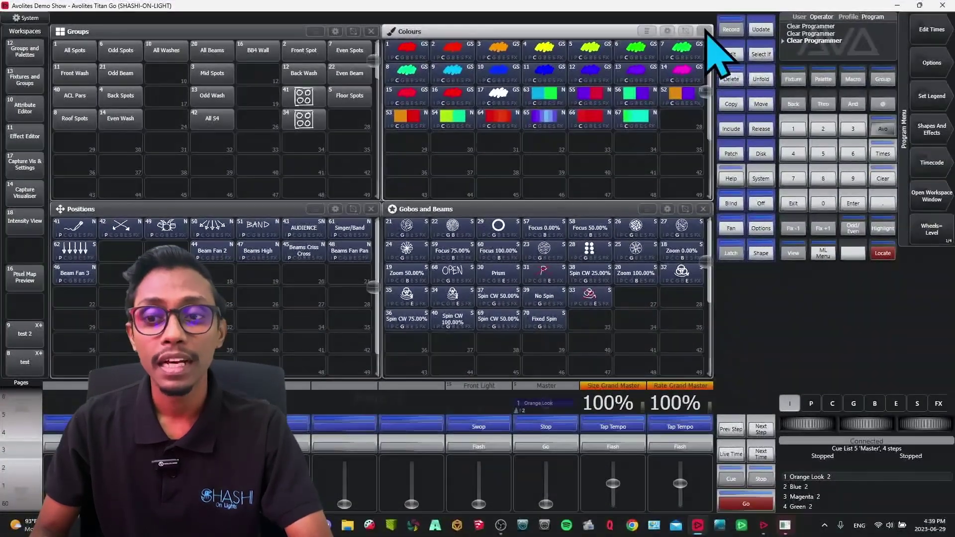
pyautogui.click(703, 31)
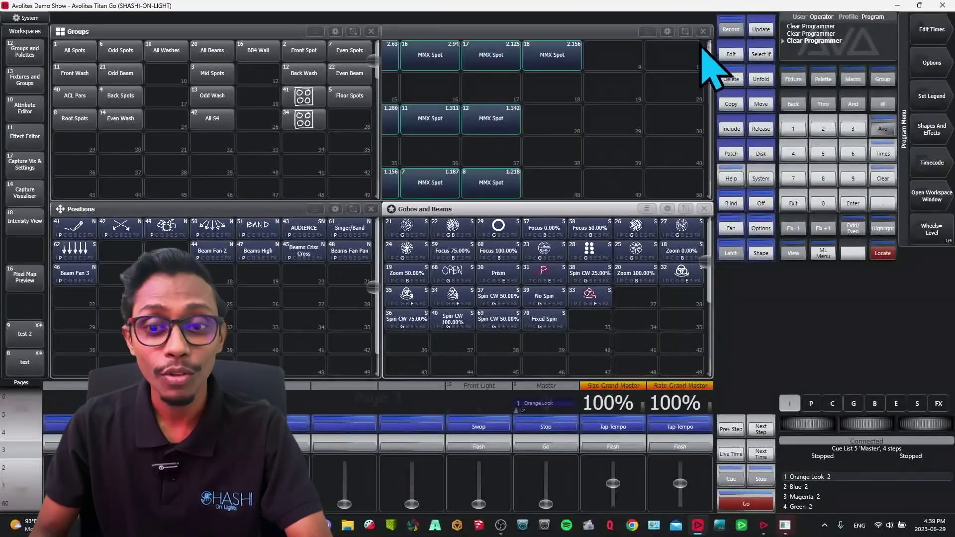
pyautogui.click(703, 31)
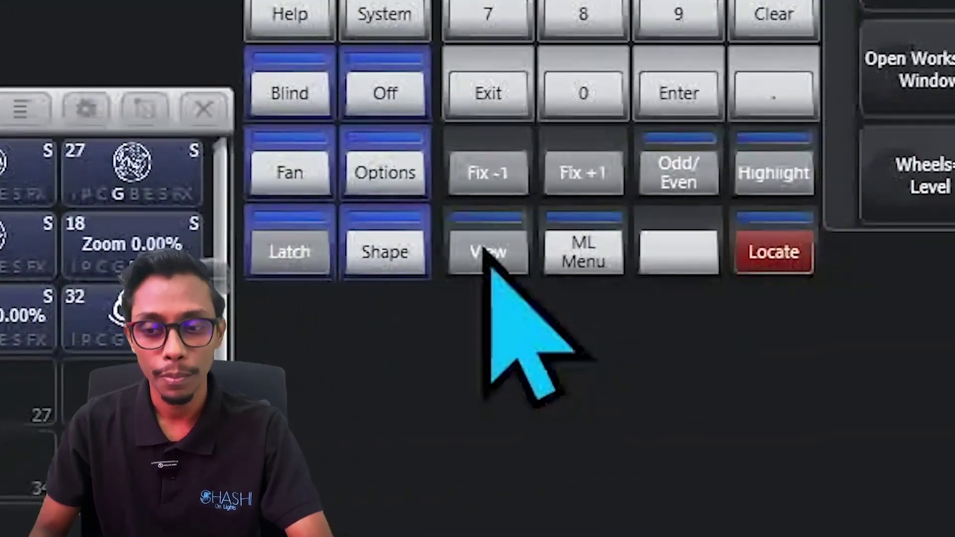
pyautogui.click(794, 254)
pyautogui.write('8')
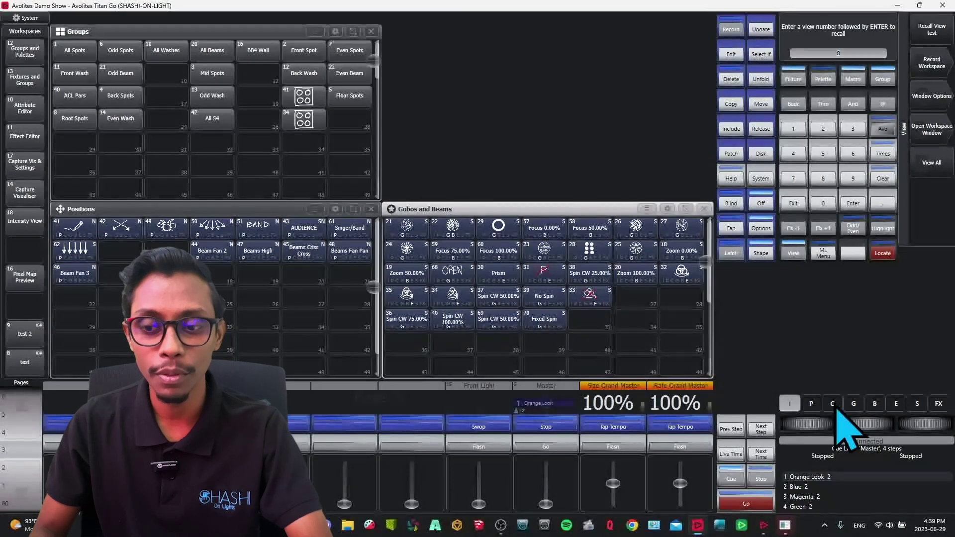
pyautogui.press('Return')
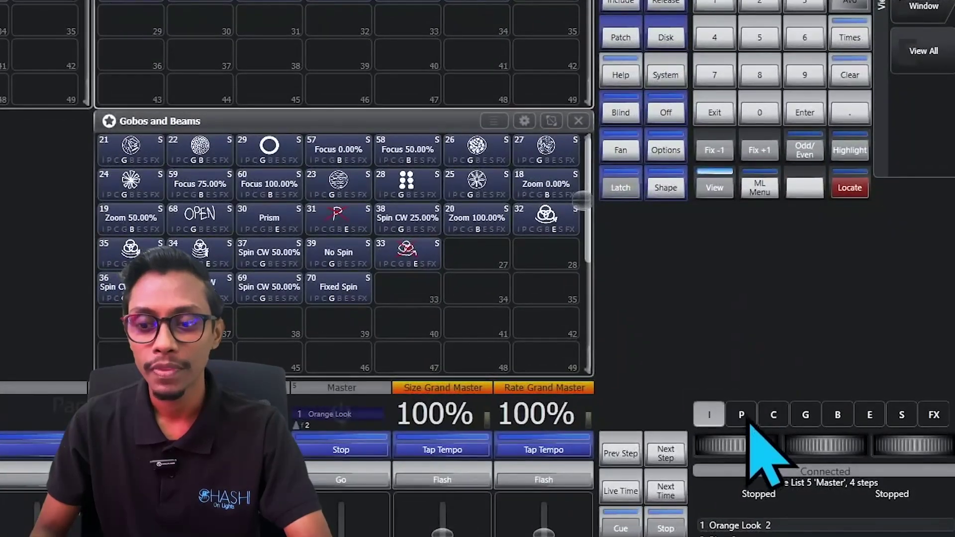
# Open the Positions palette window on the left next to Gobos and Beams
pyautogui.click(763, 409)
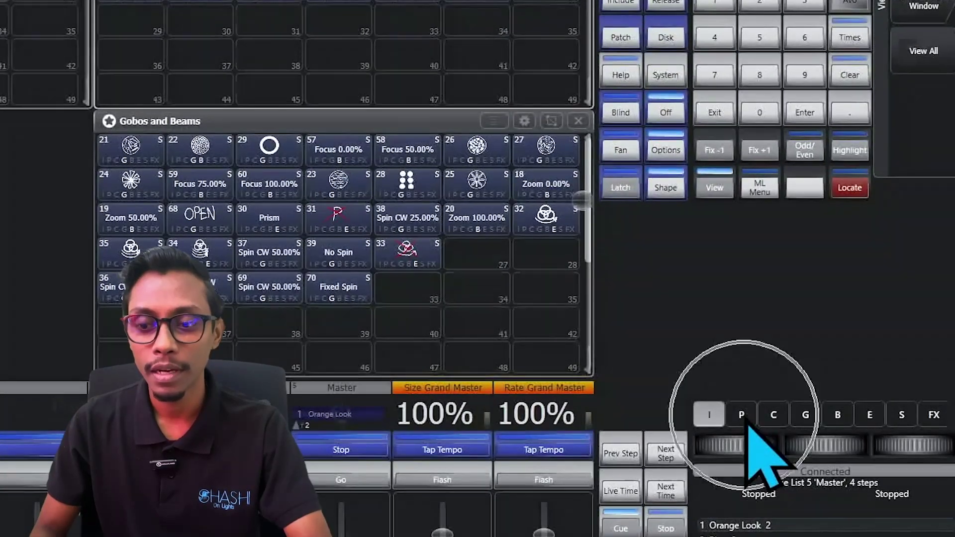
pyautogui.click(743, 416)
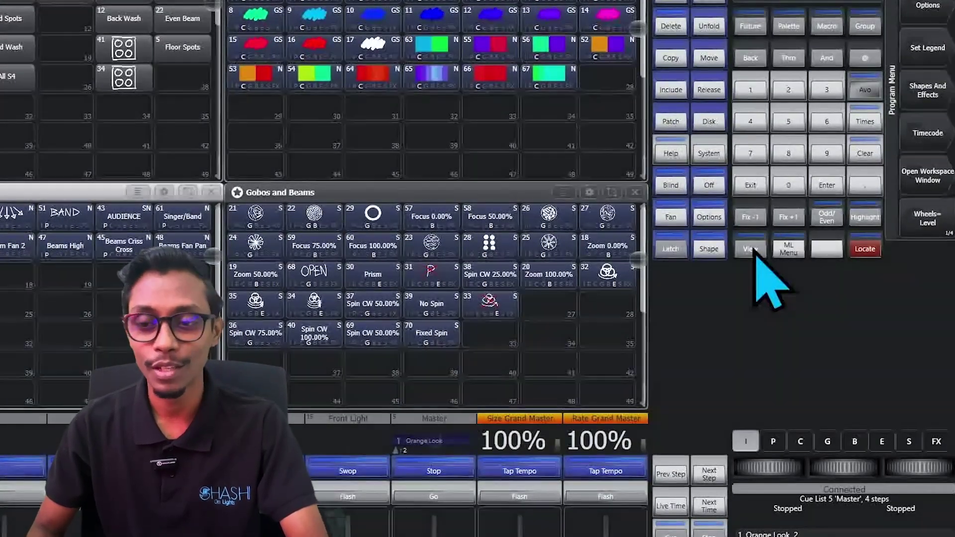
pyautogui.click(754, 248)
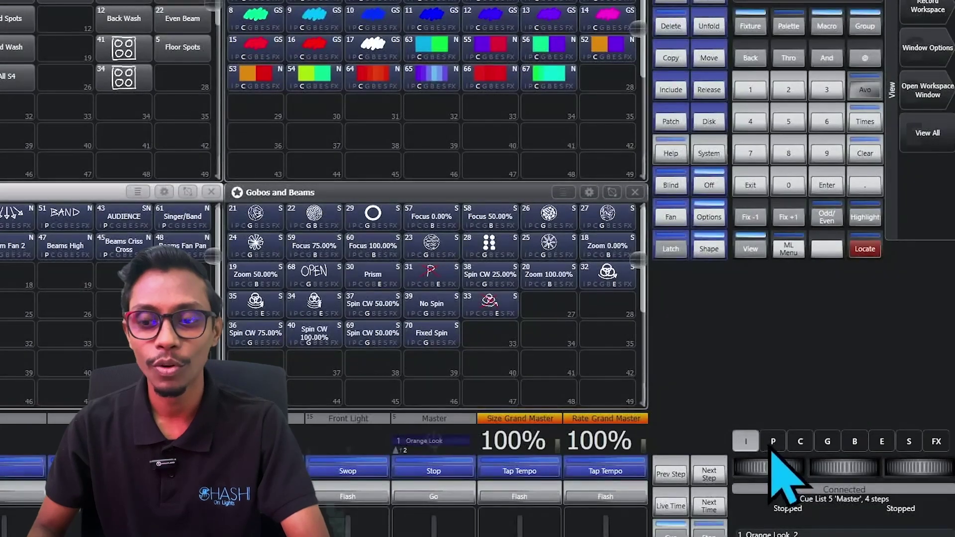
# Cancel the pending shortcut, close the Gobos and Beams window, and reopen it in its original spot
pyautogui.click(827, 441)
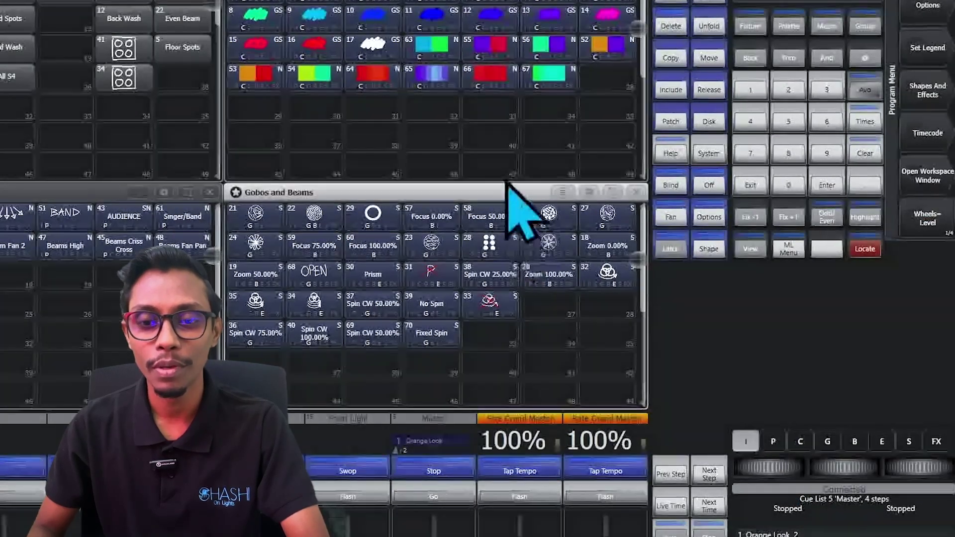
pyautogui.click(636, 192)
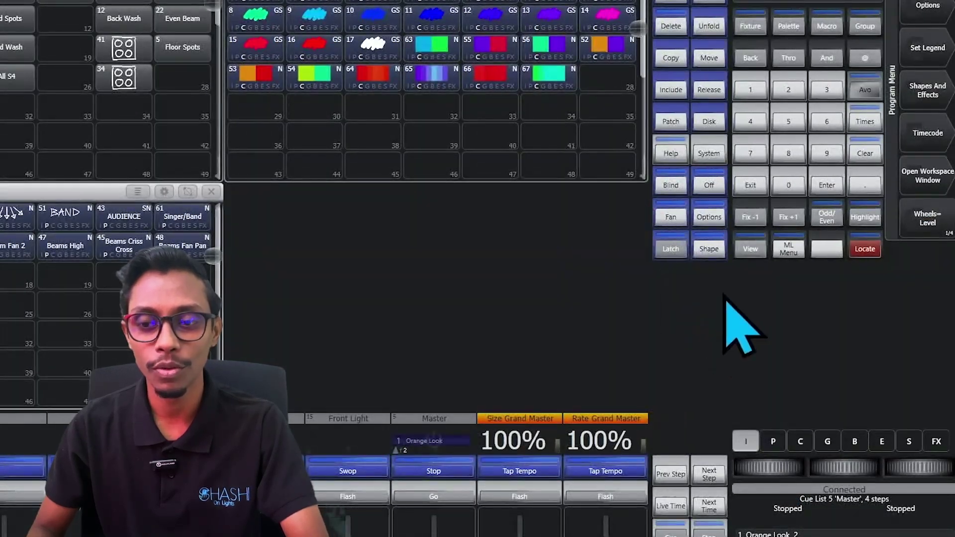
pyautogui.click(751, 249)
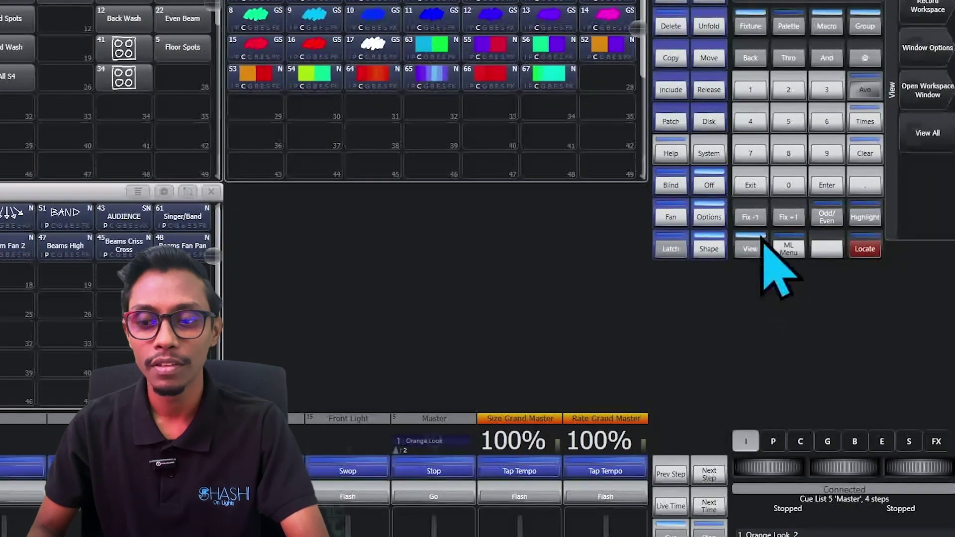
pyautogui.click(828, 442)
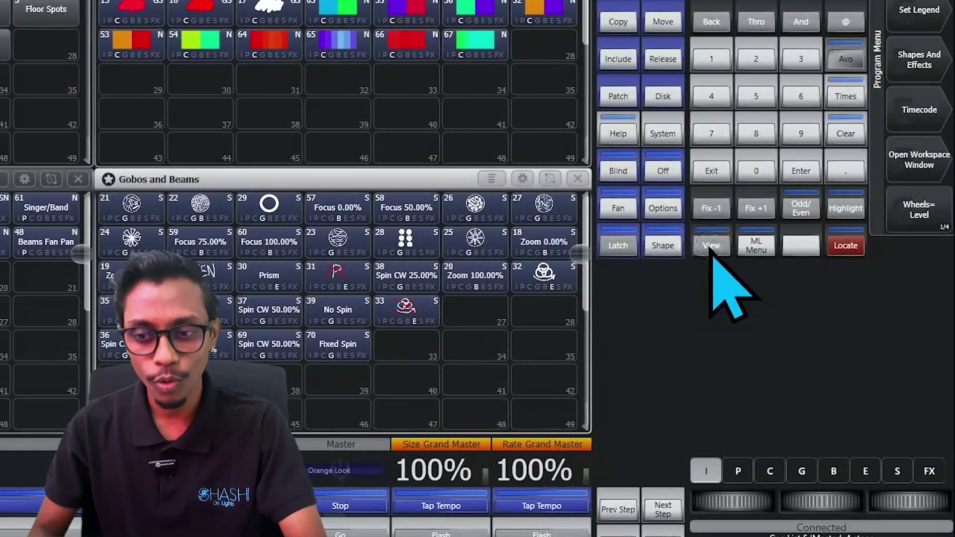
pyautogui.click(710, 248)
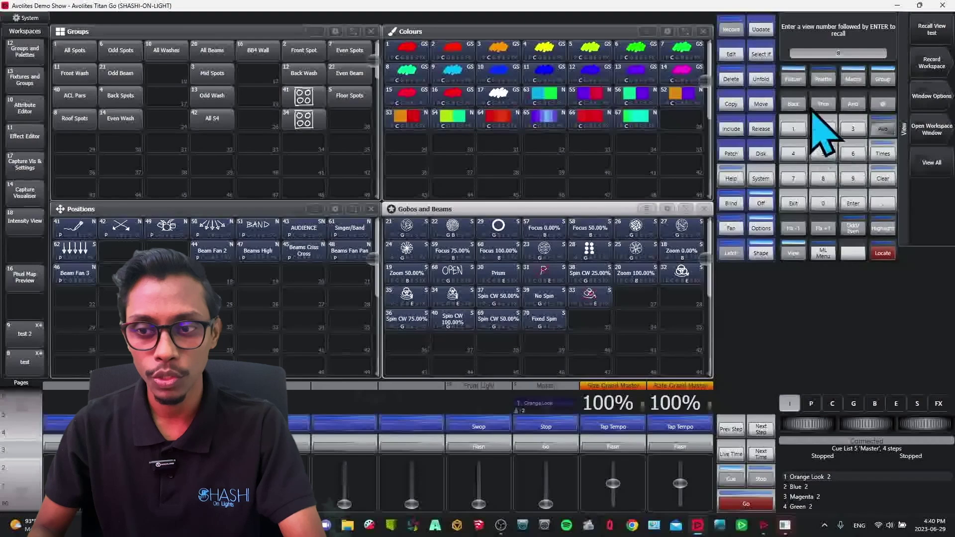
# Open the MMX Spot fixtures and Macros windows, then the Groups window at top-left
pyautogui.click(795, 80)
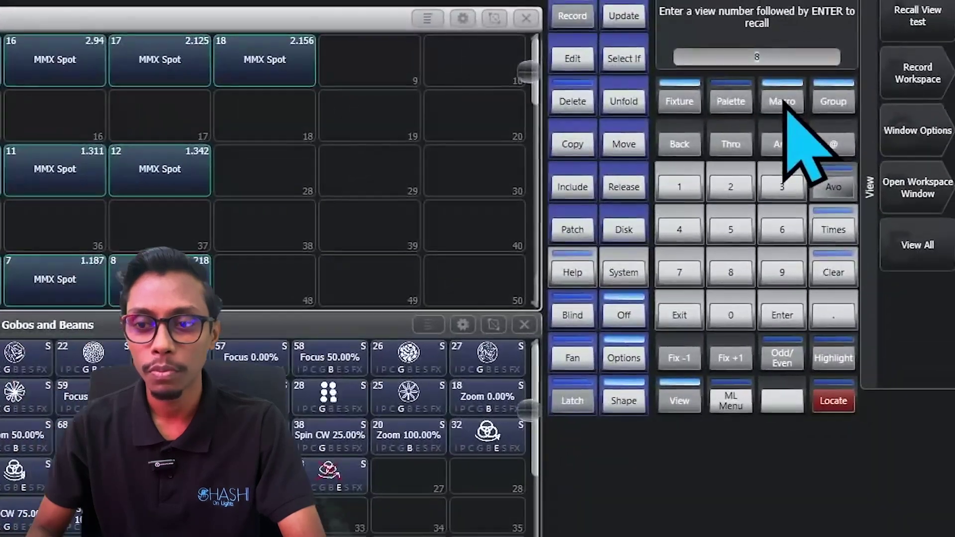
pyautogui.click(854, 79)
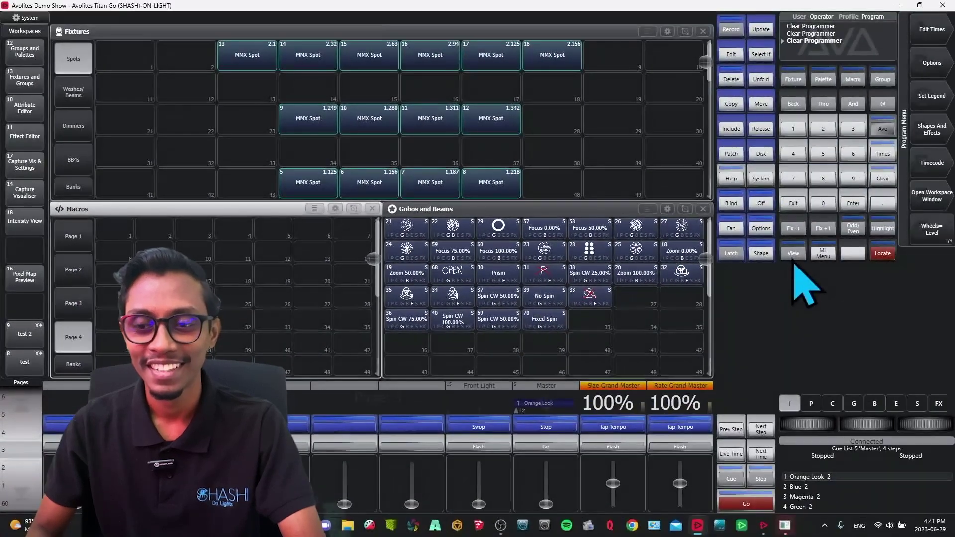
pyautogui.click(794, 254)
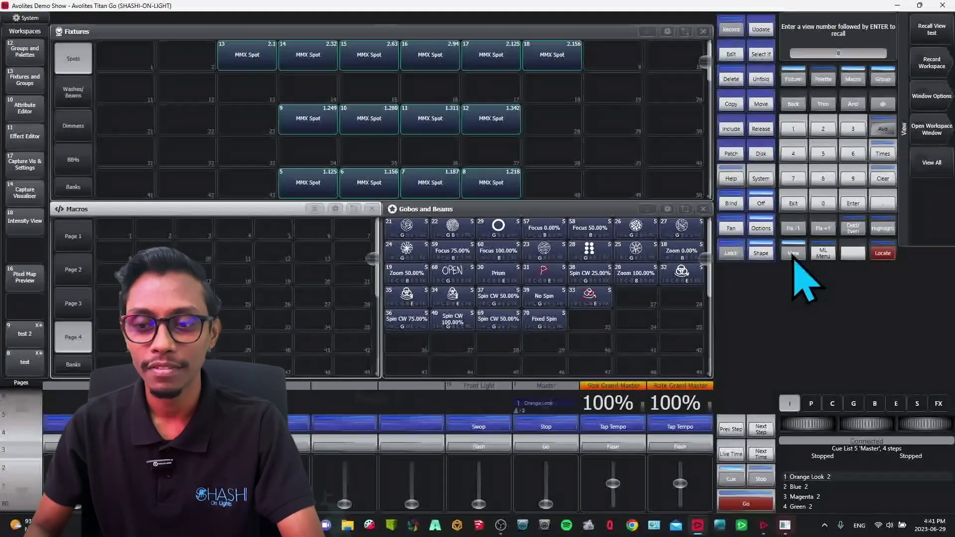
pyautogui.click(885, 80)
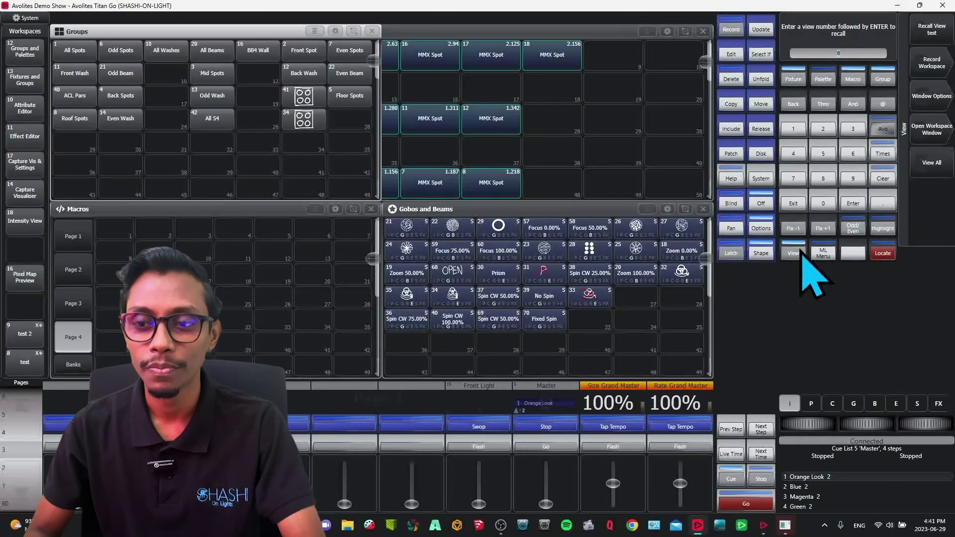
# Place a new Attribute Editor window sized over the lower-left area where Macros was
pyautogui.click(765, 208)
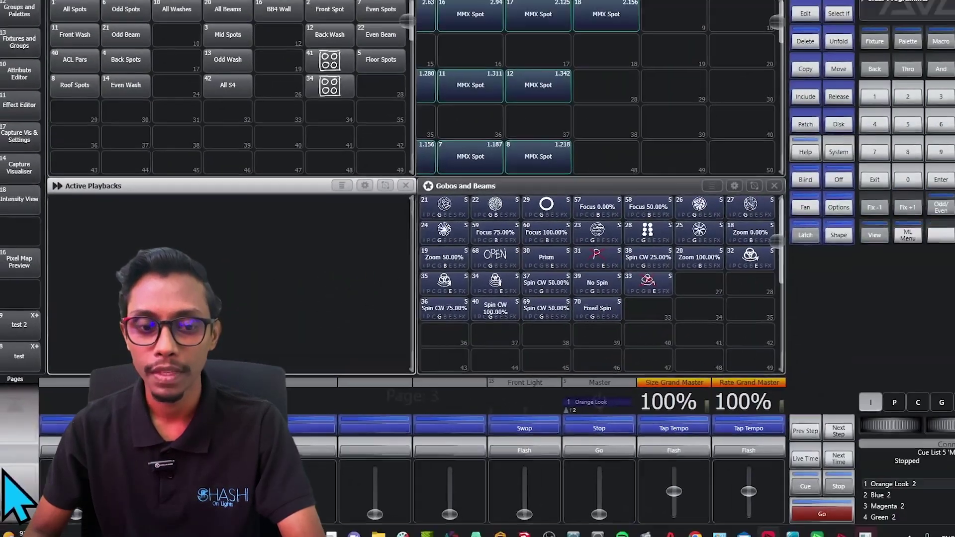
pyautogui.click(792, 253)
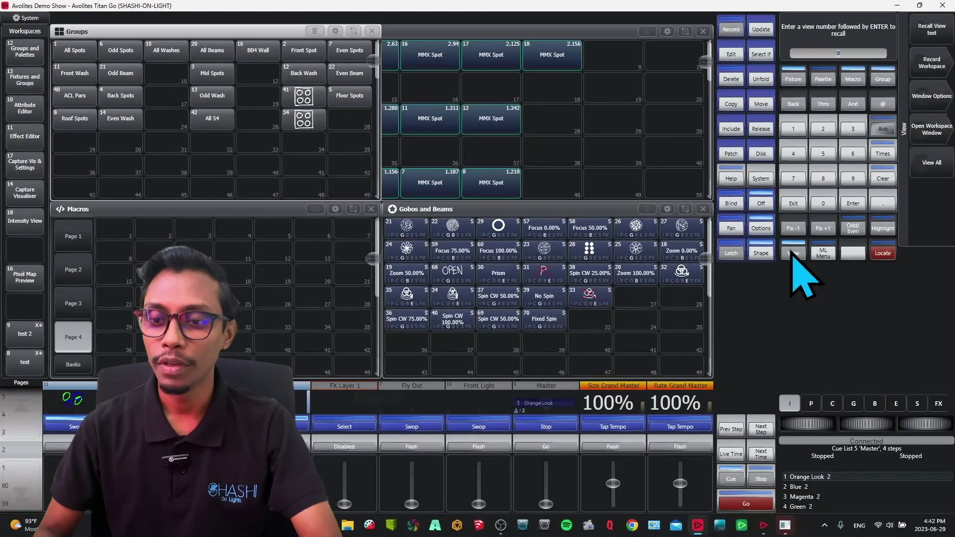
pyautogui.click(761, 229)
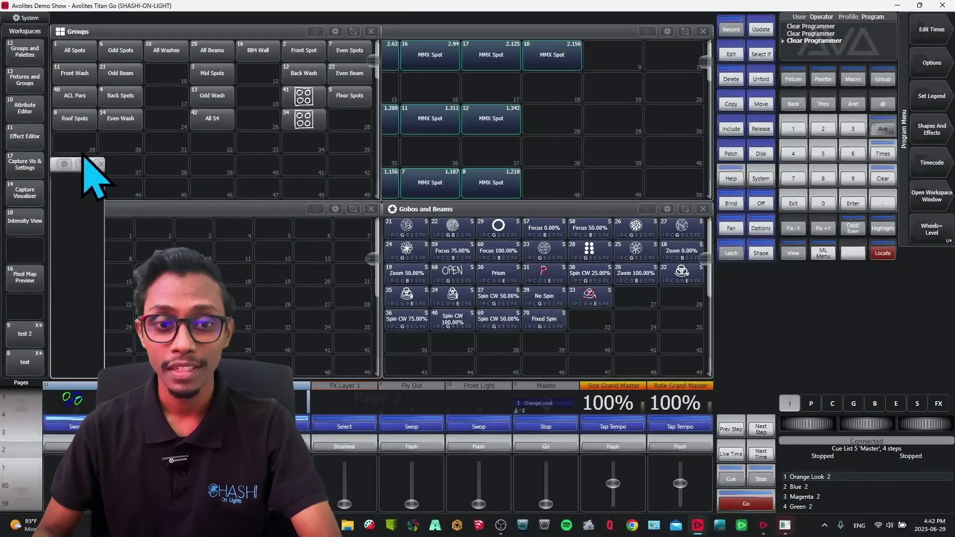
pyautogui.moveTo(84, 164)
pyautogui.mouseDown()
pyautogui.moveTo(85, 181)
pyautogui.moveTo(137, 222)
pyautogui.moveTo(390, 292)
pyautogui.moveTo(384, 342)
pyautogui.mouseUp()
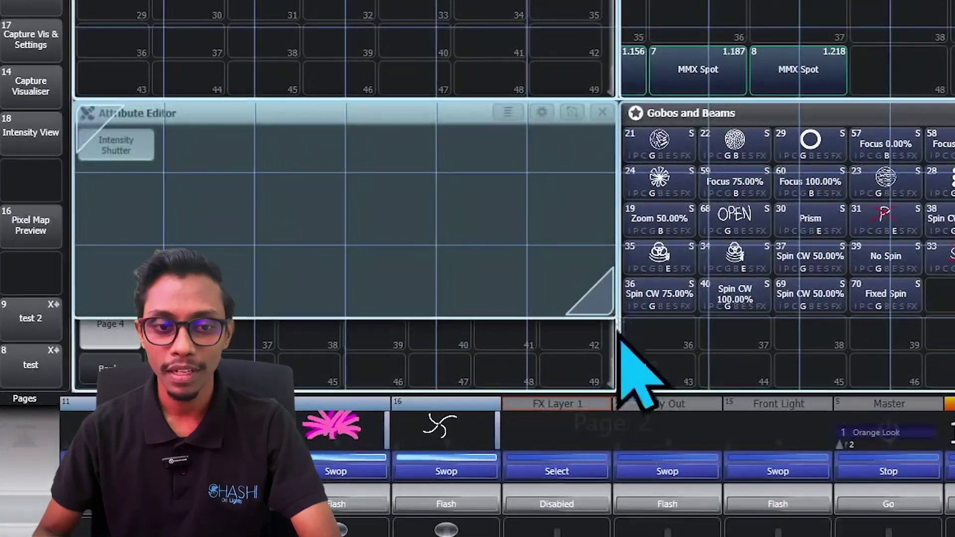
pyautogui.moveTo(620, 334); pyautogui.dragTo(617, 393)
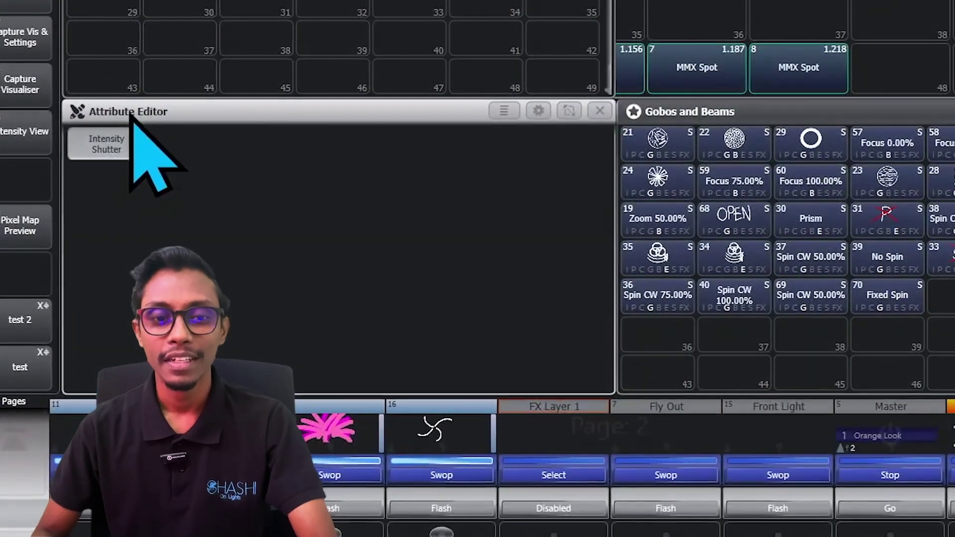
pyautogui.click(129, 114)
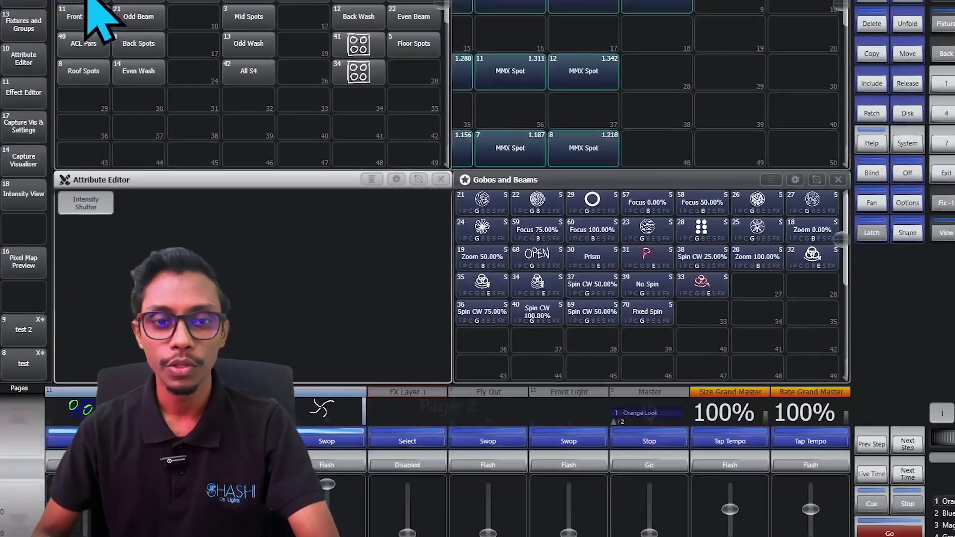
# Select the All Spots group so the Attribute Editor lists Dimmer at 100.00% and Shutter
pyautogui.click(77, 50)
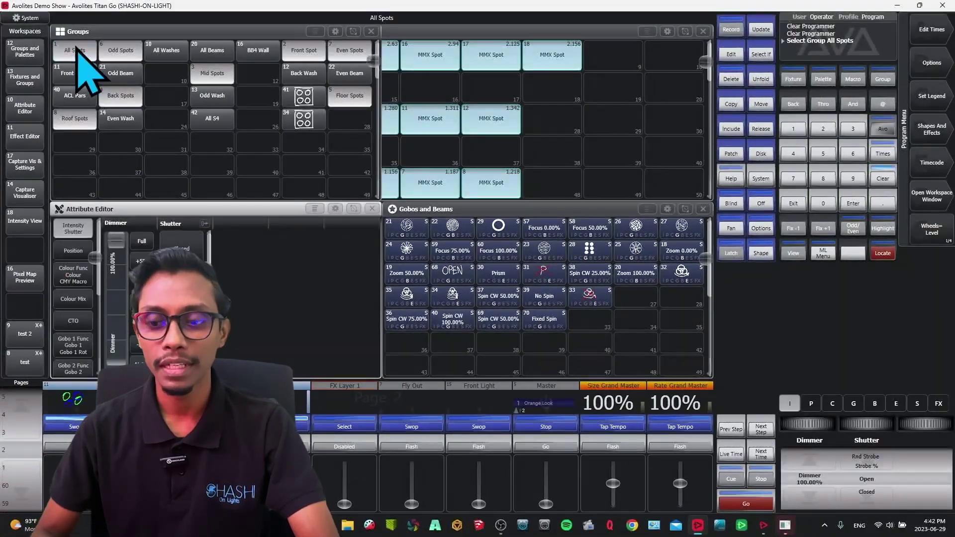
pyautogui.click(370, 209)
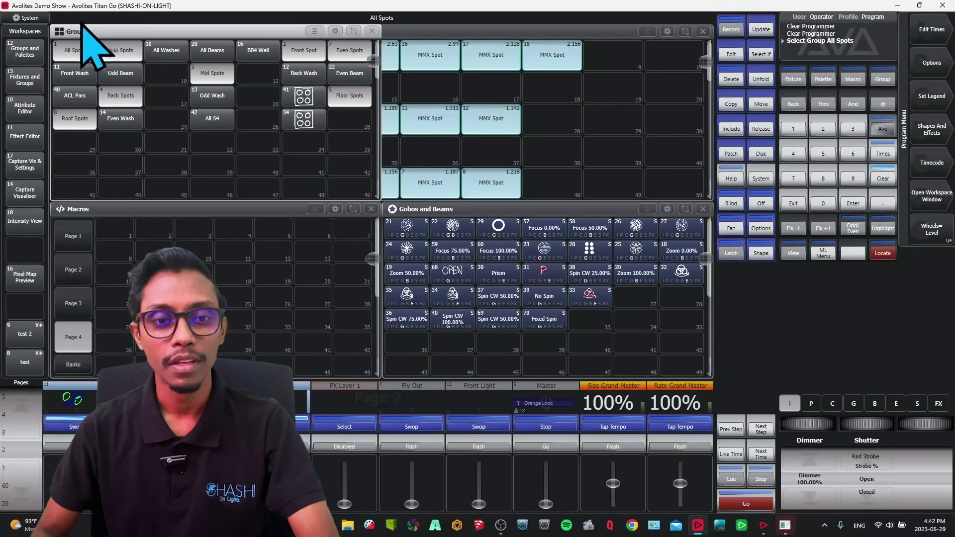
pyautogui.click(796, 251)
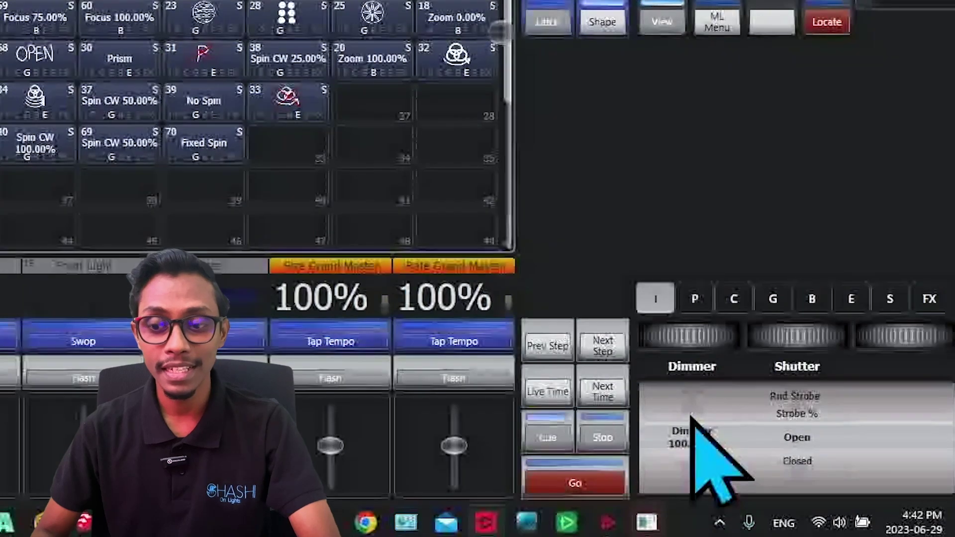
pyautogui.click(690, 417)
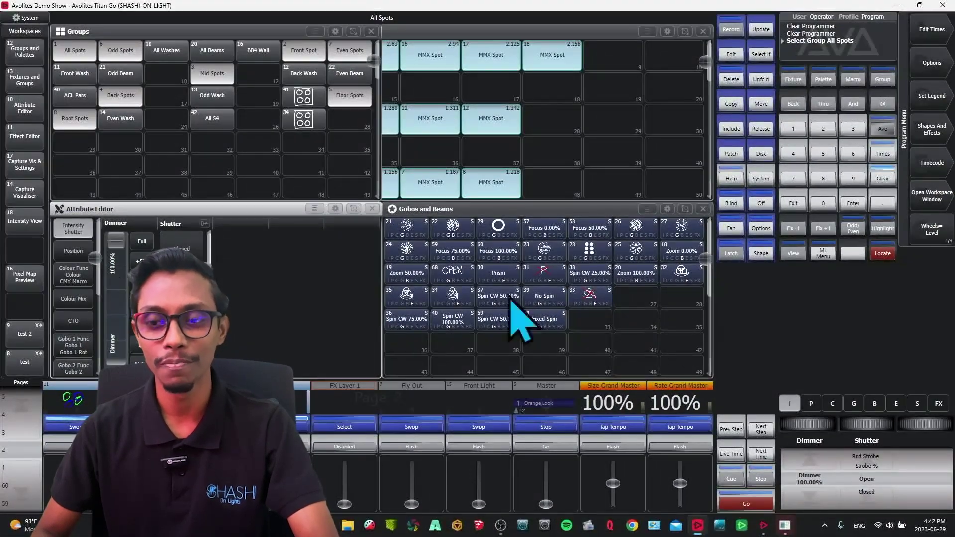
pyautogui.click(795, 253)
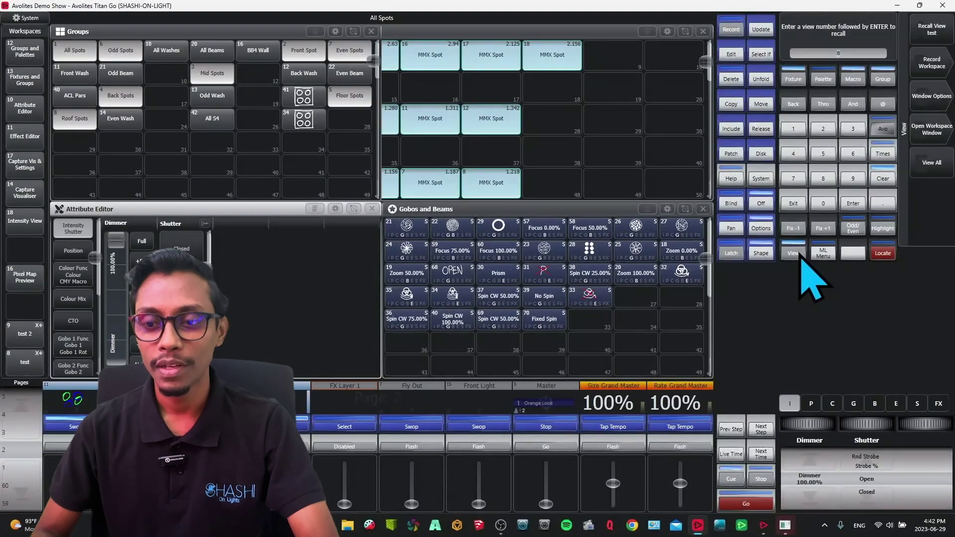
pyautogui.click(760, 253)
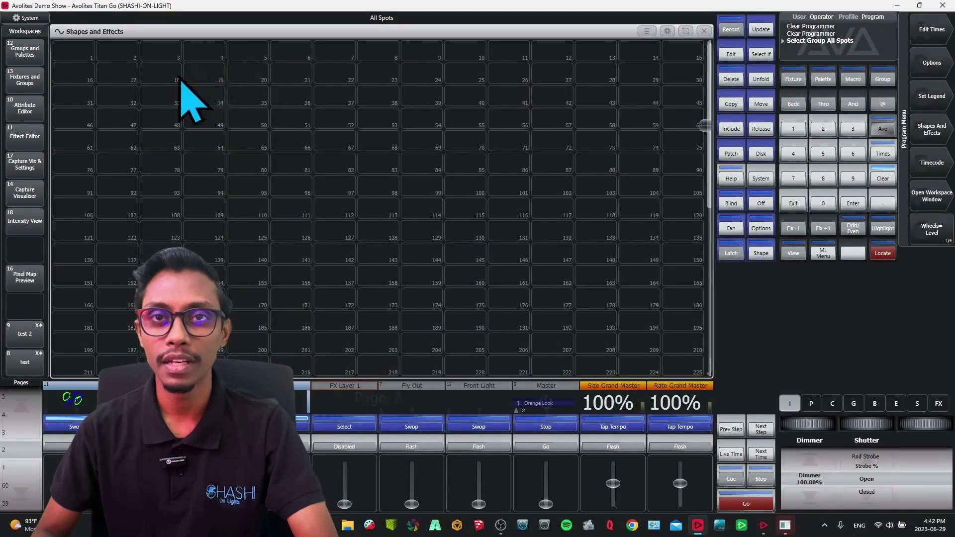
pyautogui.click(705, 30)
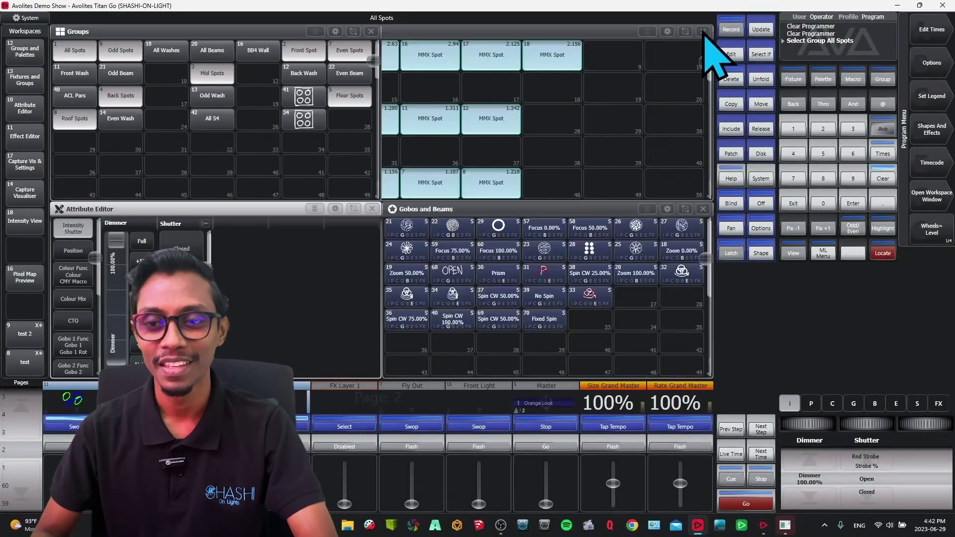
pyautogui.click(794, 254)
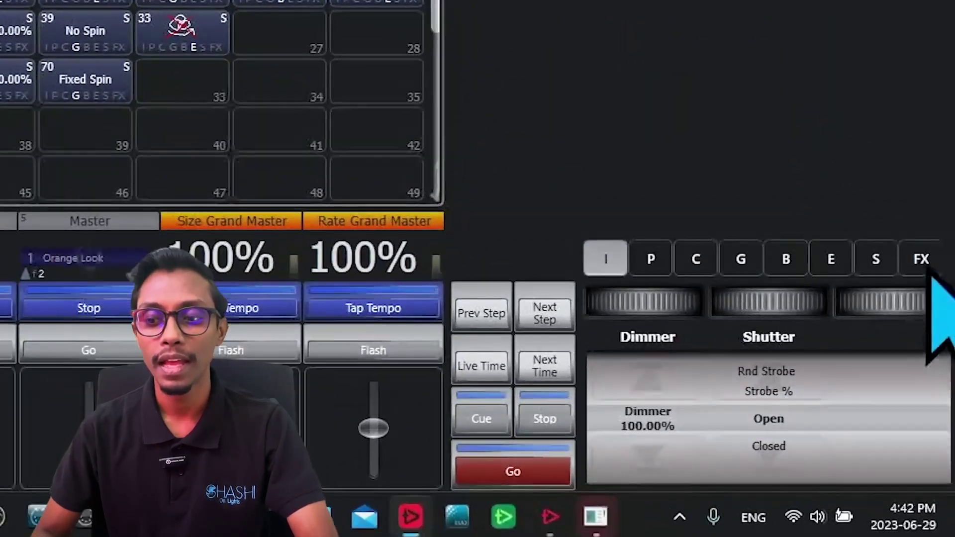
pyautogui.click(938, 403)
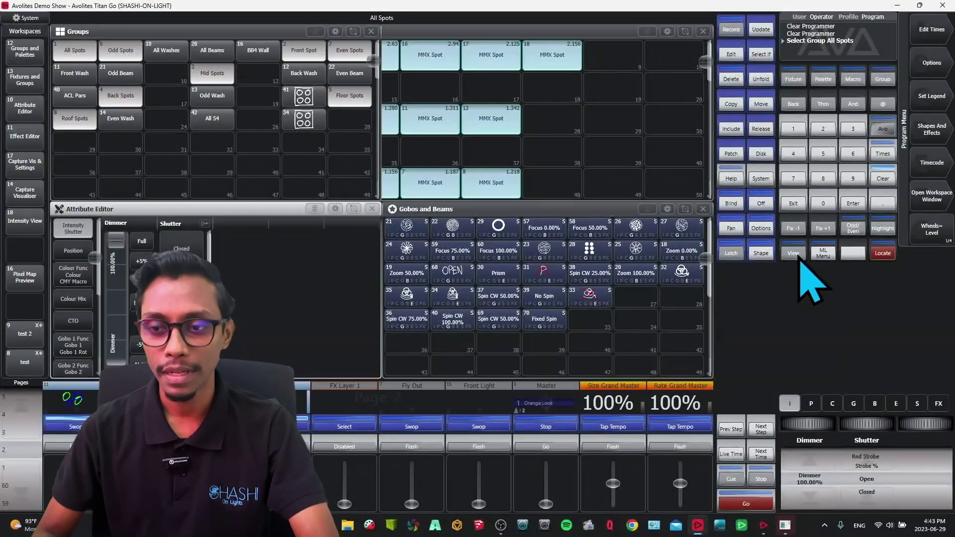
# Open the Patch View fixture list via View, then close it again
pyautogui.click(798, 257)
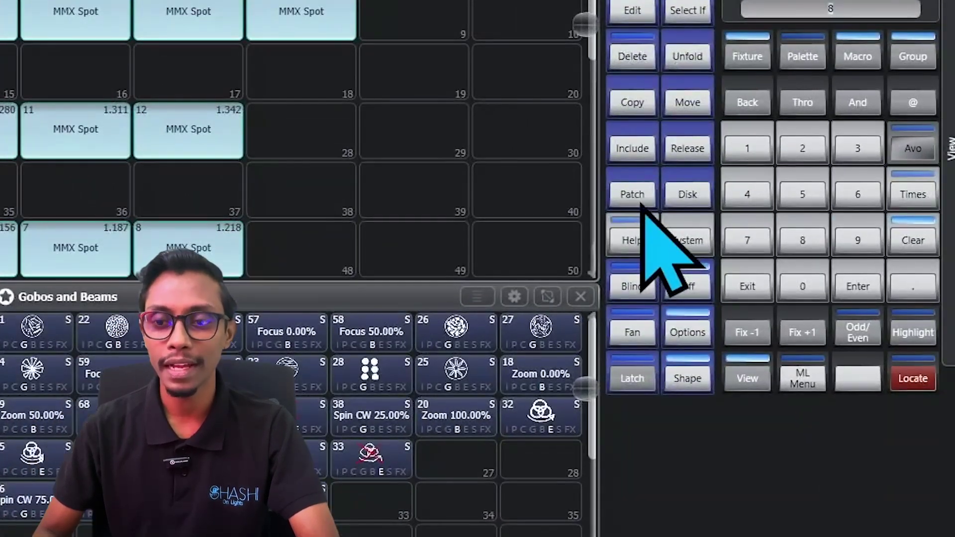
pyautogui.click(733, 155)
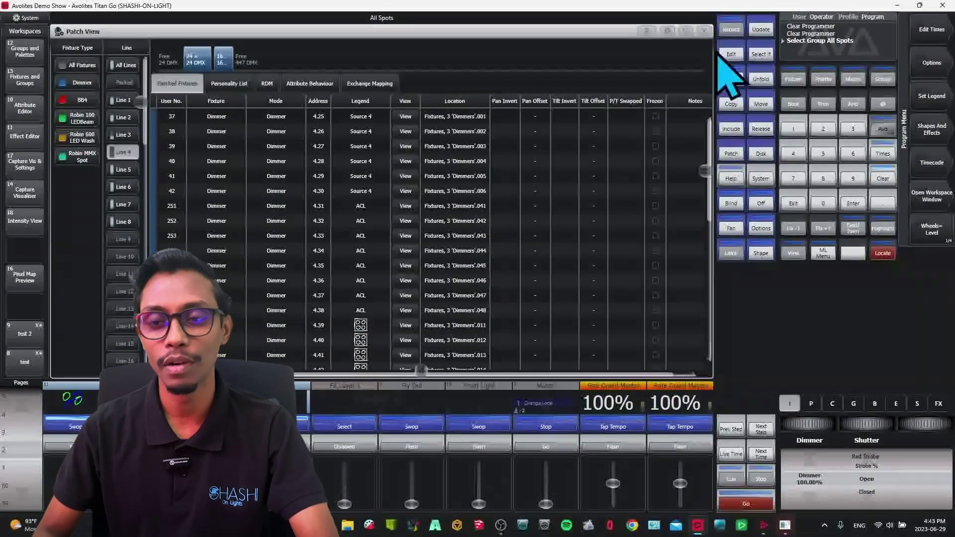
pyautogui.click(704, 31)
# Clear the programmer, then open and close Patch View from the Patch menu
pyautogui.click(883, 179)
pyautogui.click(848, 204)
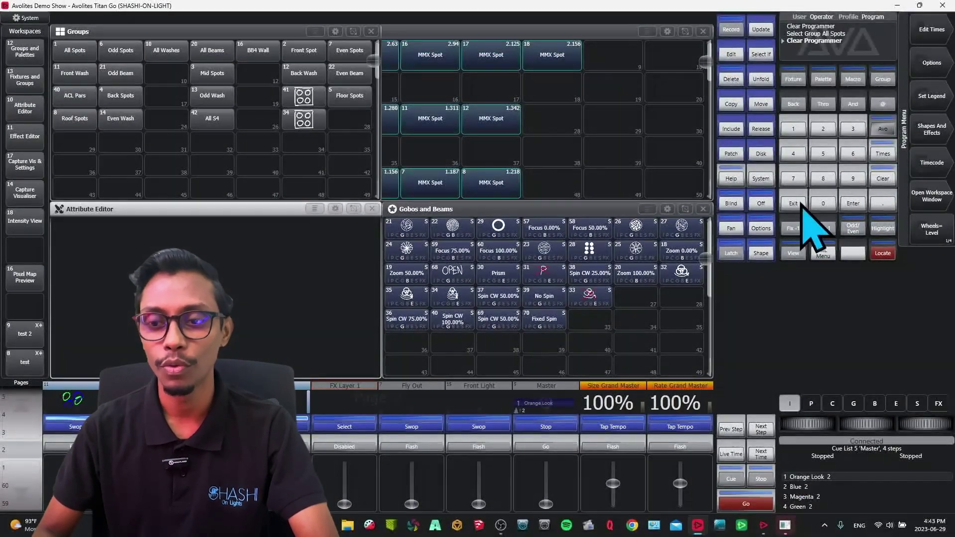
pyautogui.click(740, 156)
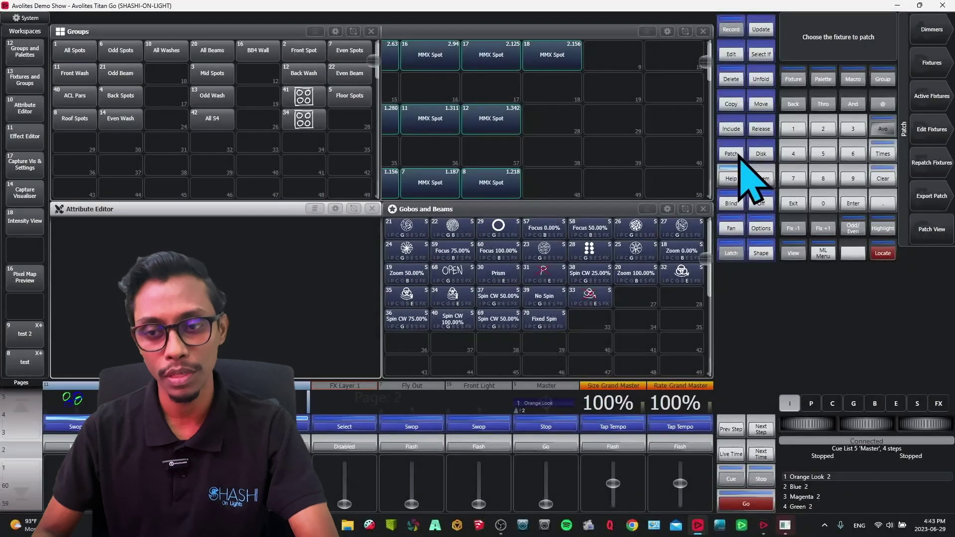
pyautogui.click(925, 234)
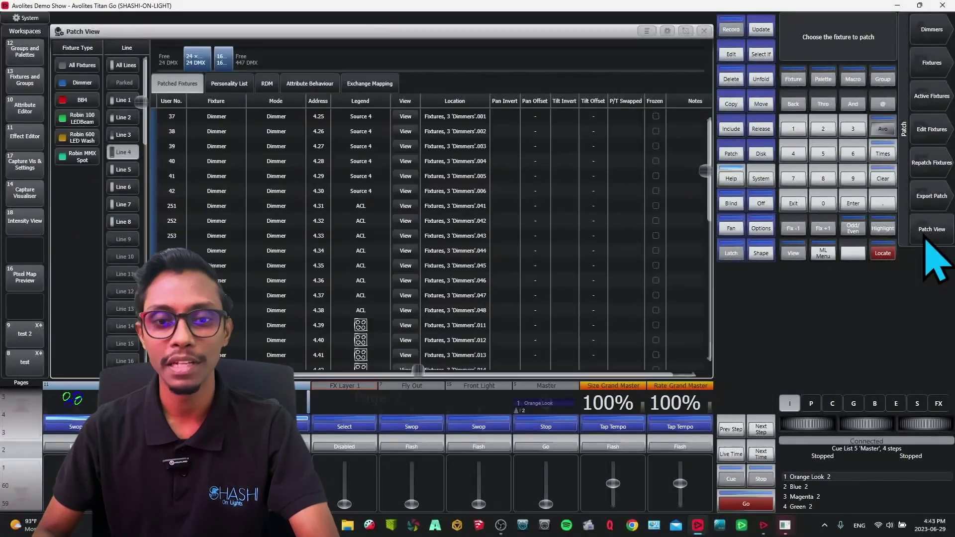
pyautogui.click(704, 32)
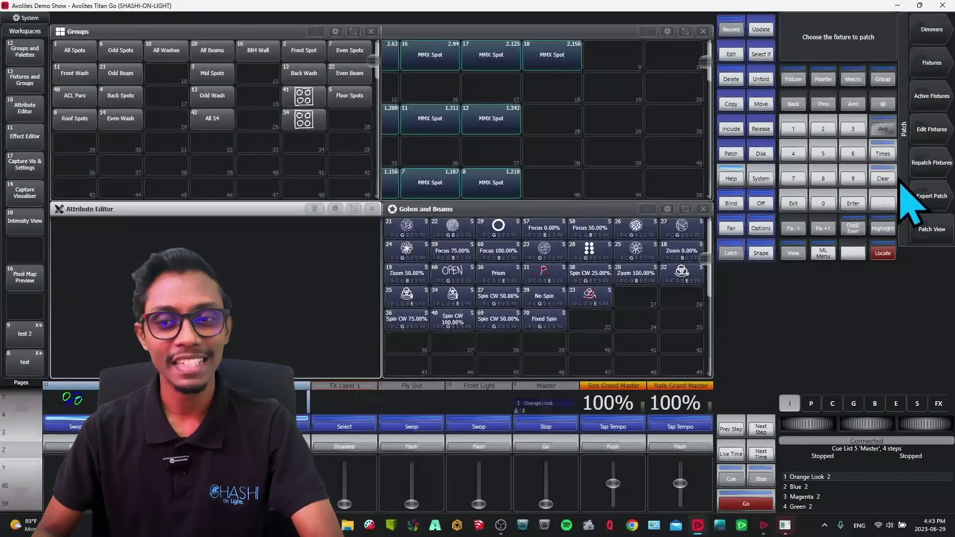
pyautogui.click(798, 205)
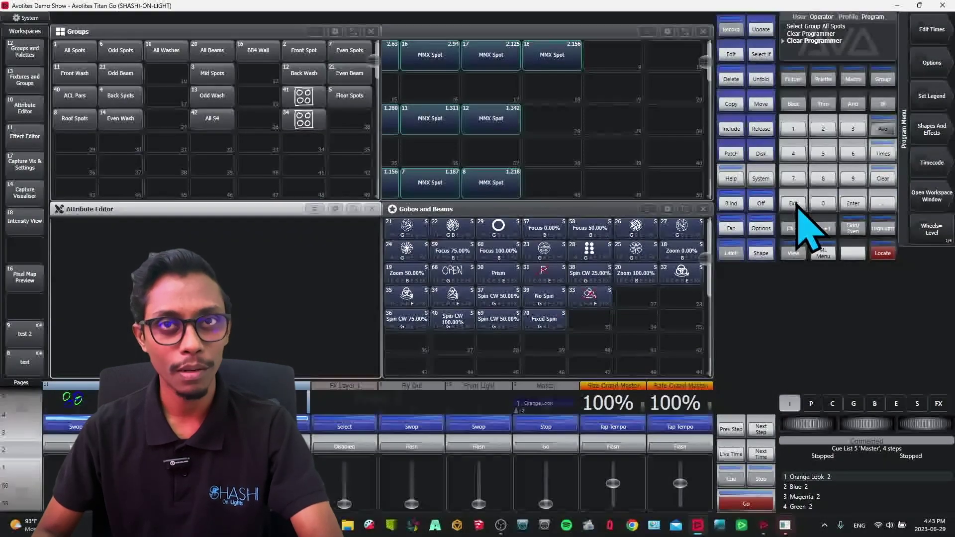
# Search the workspace window picker for 'cap' and open the Capture Visualiser
pyautogui.click(796, 254)
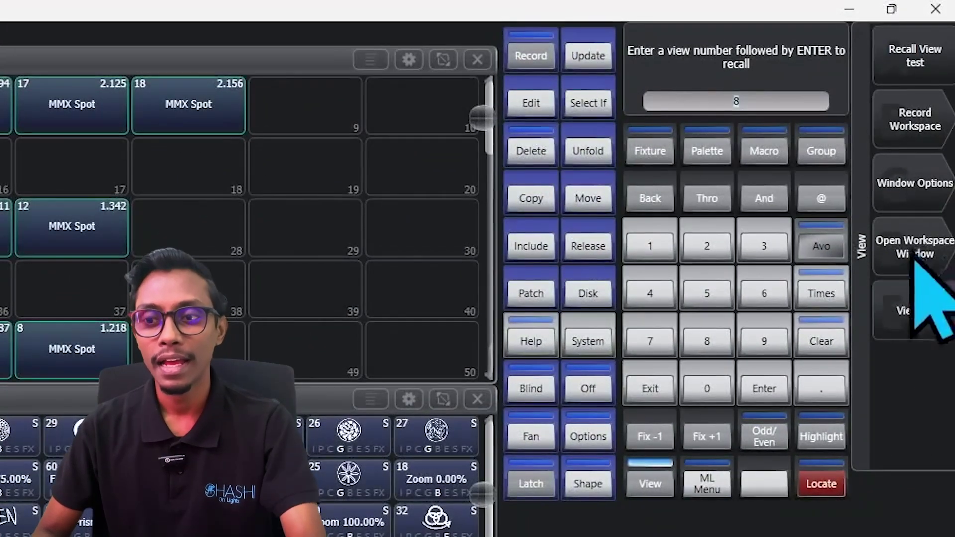
pyautogui.click(913, 254)
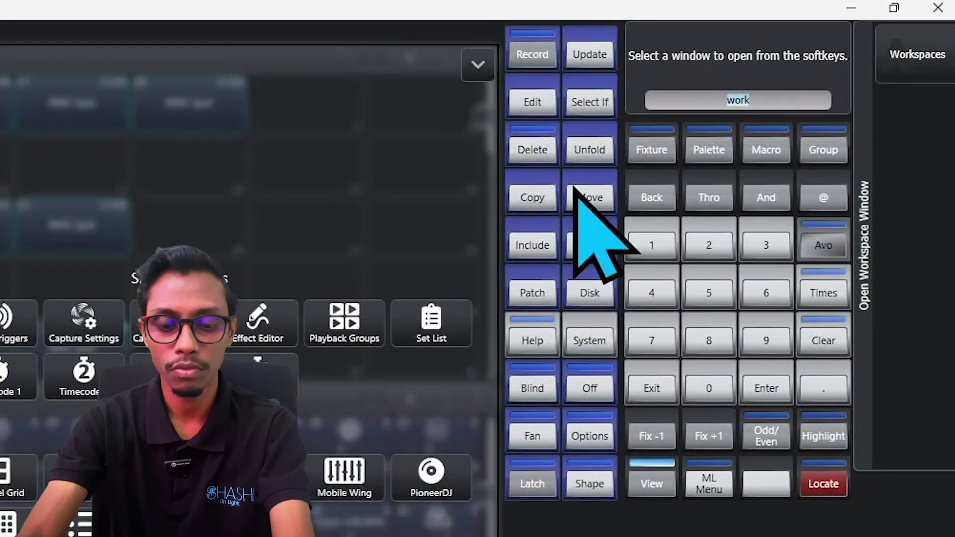
pyautogui.write('captu')
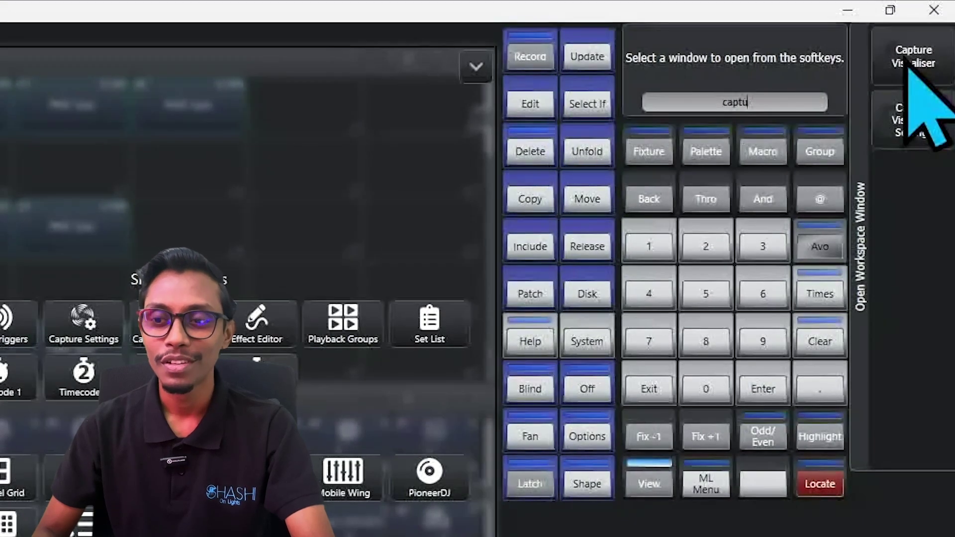
pyautogui.click(908, 66)
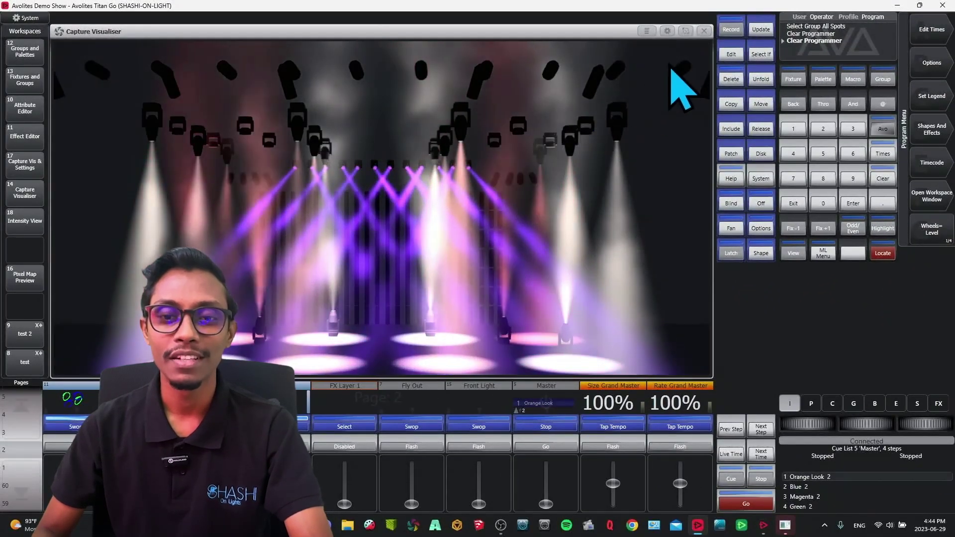
# Close the Capture Visualiser and open the Playbacks window found by searching 'play'
pyautogui.click(703, 31)
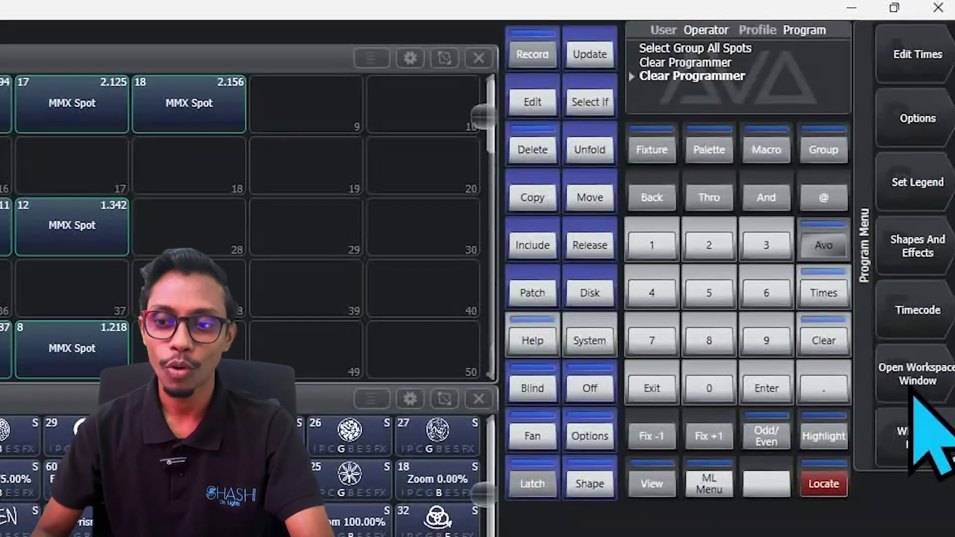
pyautogui.click(914, 383)
pyautogui.write('captu')
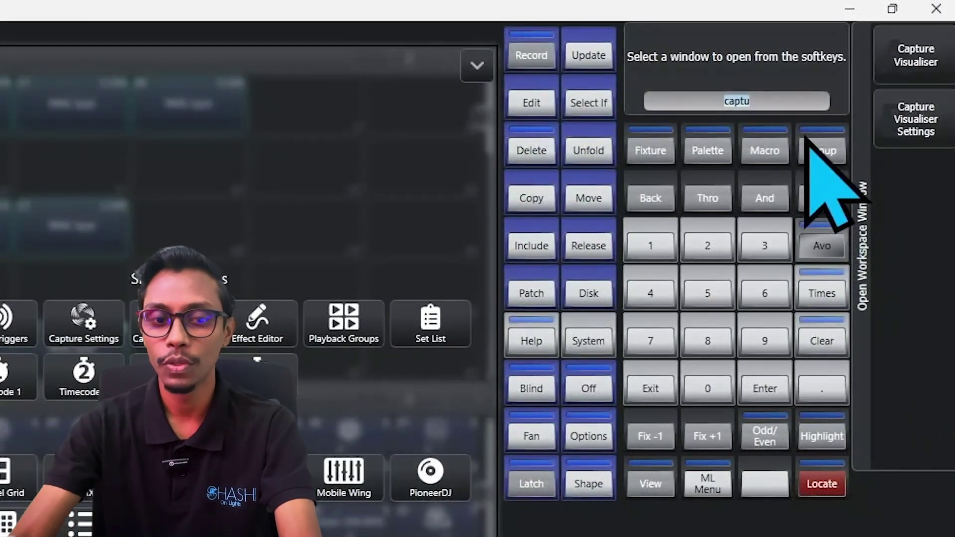
pyautogui.write('play')
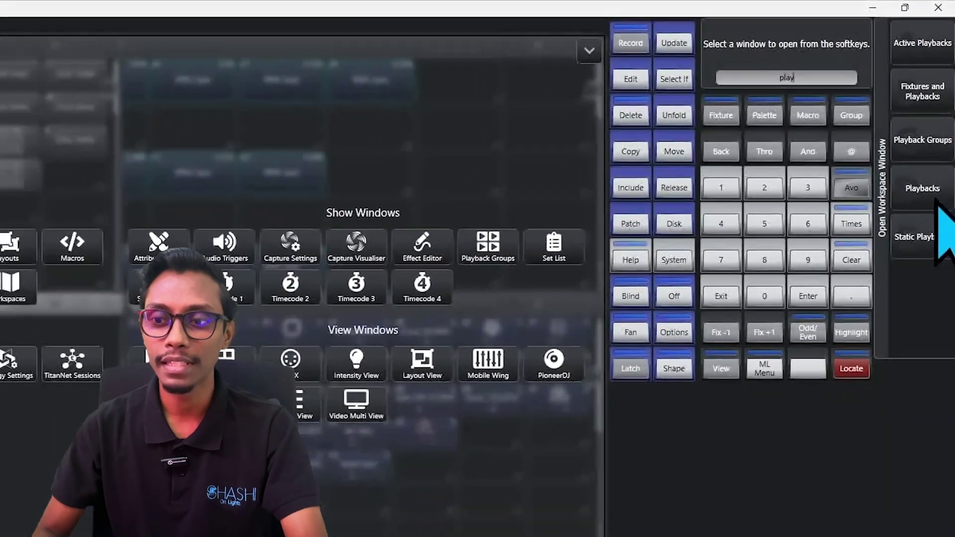
pyautogui.click(930, 132)
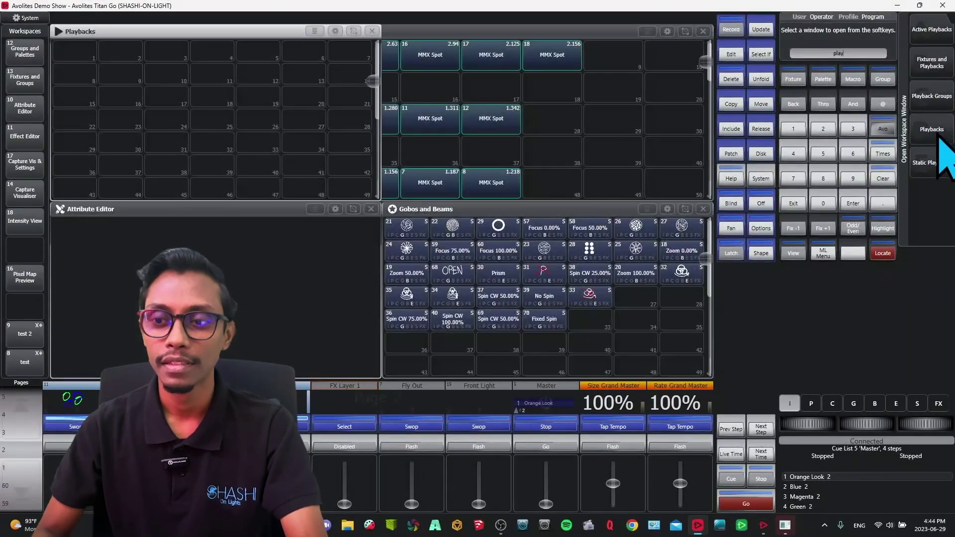